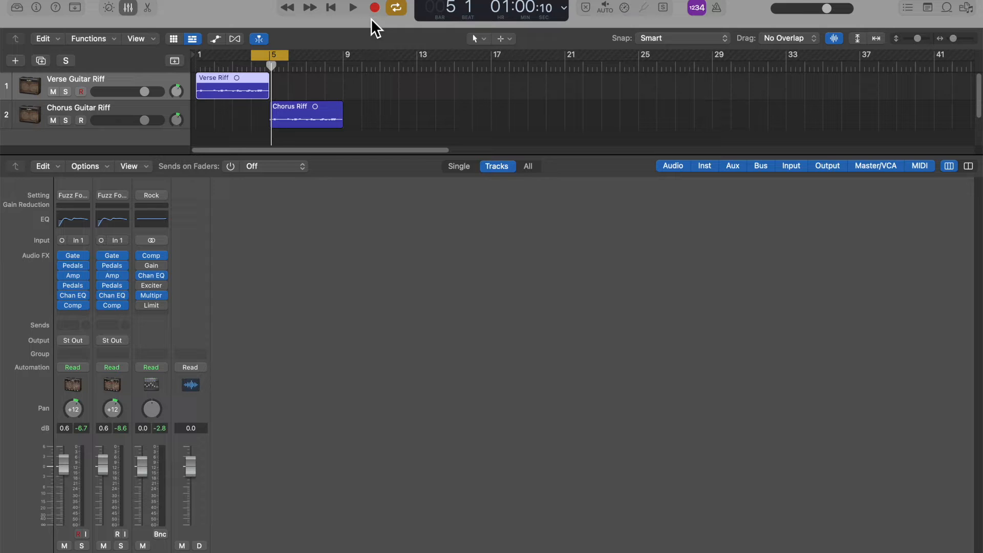
Play back the looped transition between the verse and chorus guitar riffs.
click(353, 8)
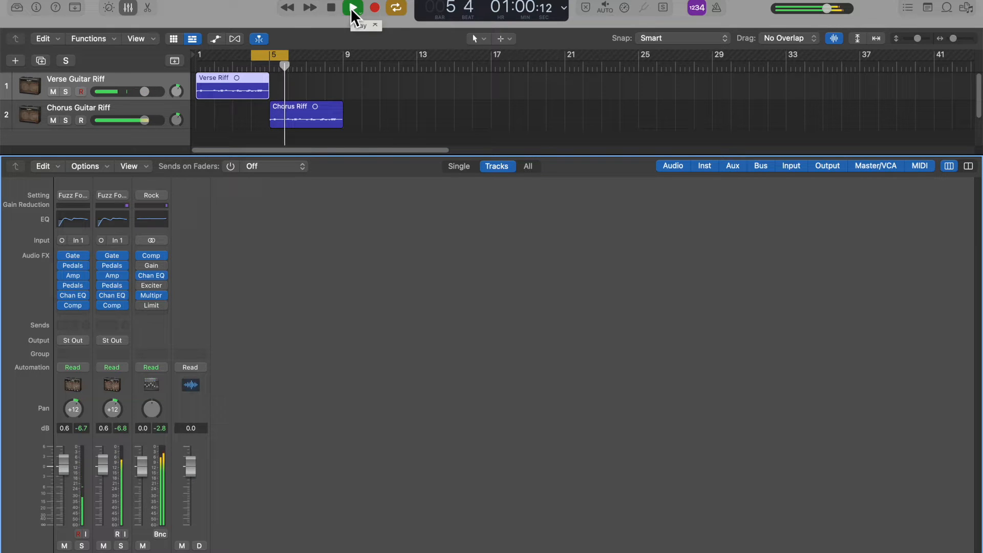
click(335, 11)
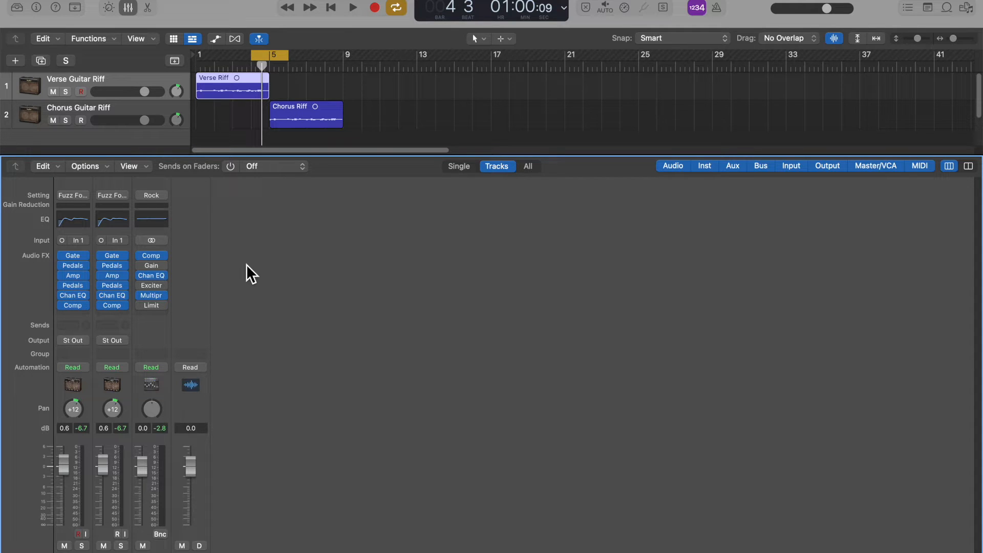
Add a Bus 1 send to both the Verse Guitar Riff and Chorus Guitar Riff channels.
click(73, 325)
mouse_move(88, 343)
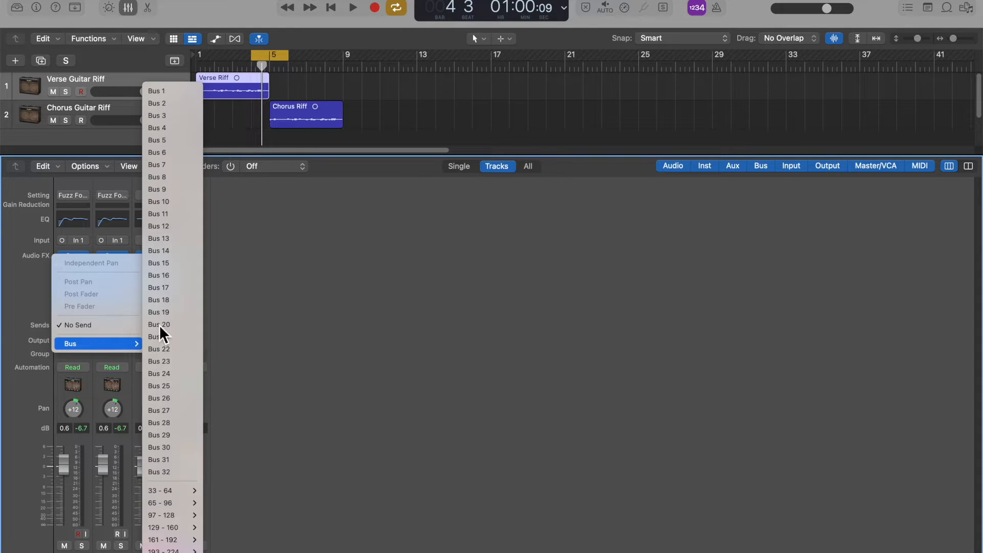
click(183, 95)
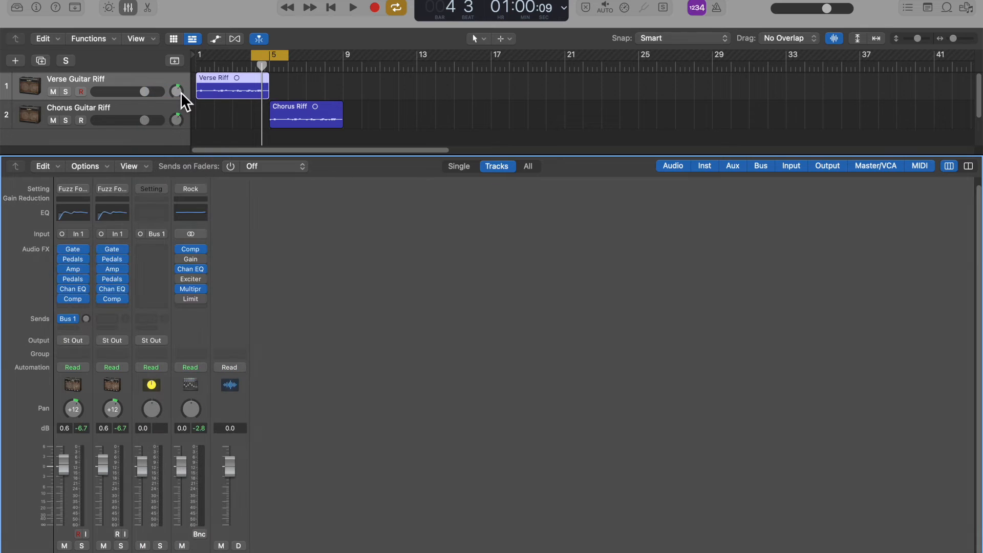
click(112, 321)
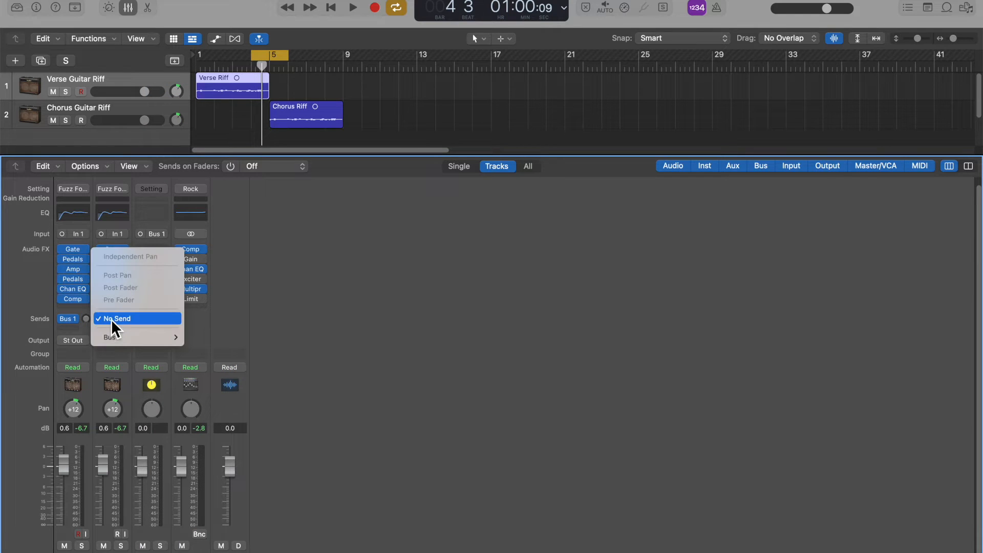
mouse_move(121, 338)
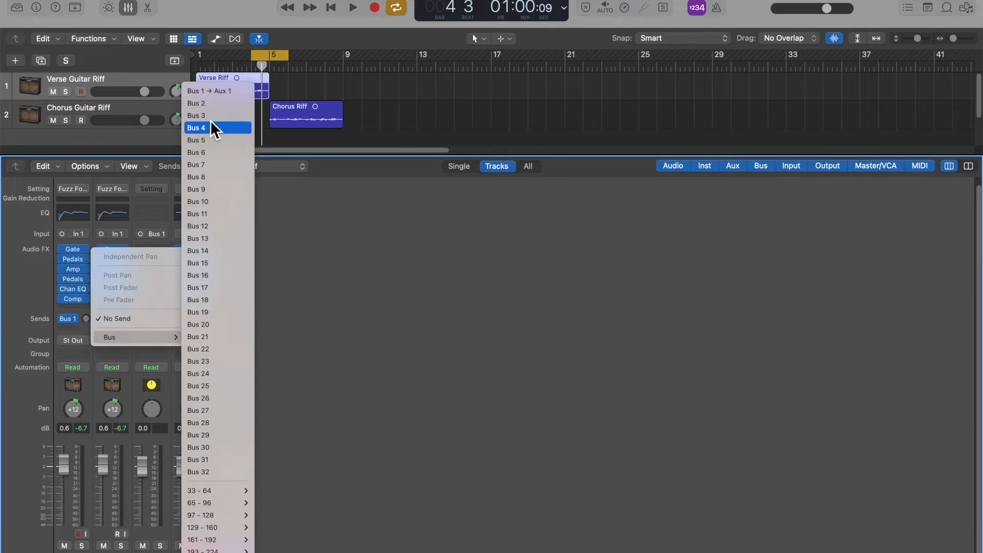
click(206, 95)
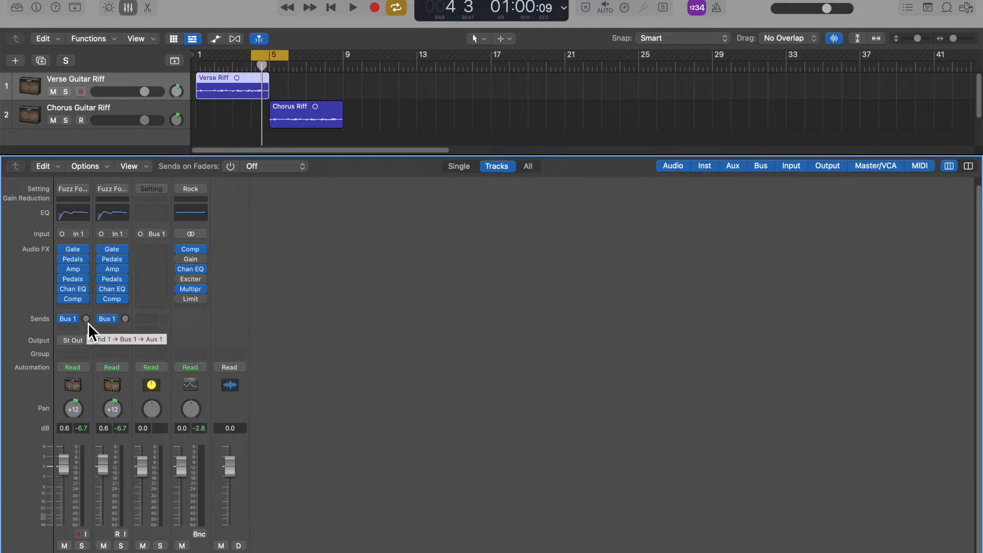
Raise the Bus 1 send levels on both guitar channels to 0.0 dB.
drag(86, 318, 86, 333)
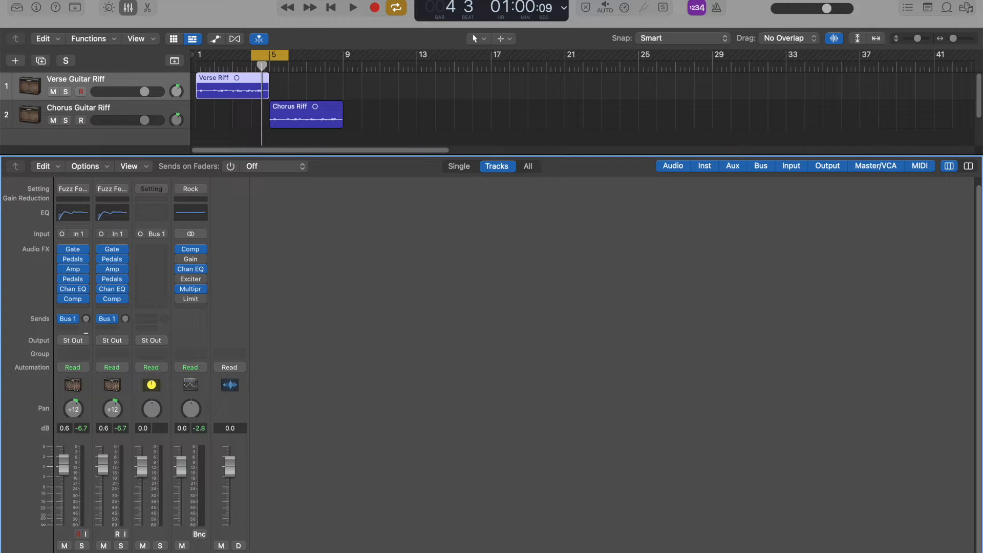
click(85, 319)
drag(85, 326, 91, 236)
drag(128, 322, 130, 240)
drag(131, 240, 131, 240)
Change the output routing of the verse and chorus guitar channels from Stereo Output to Bus 1.
click(75, 343)
mouse_move(94, 379)
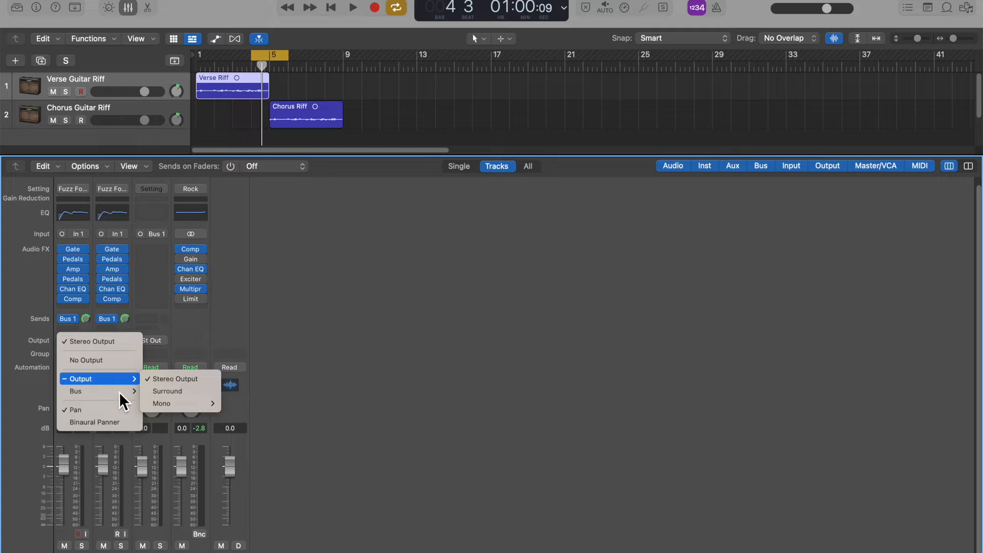
mouse_move(118, 392)
click(193, 92)
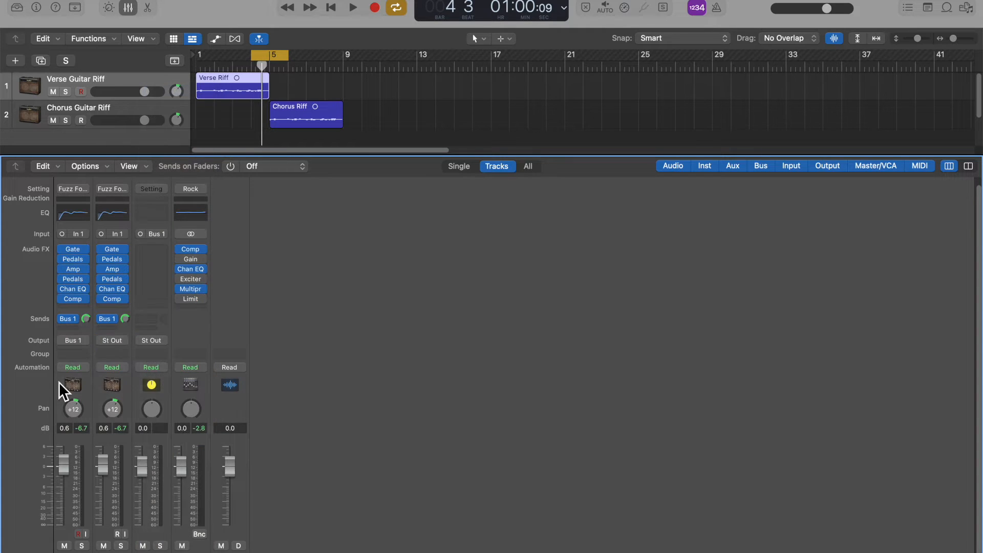
click(119, 342)
mouse_move(138, 381)
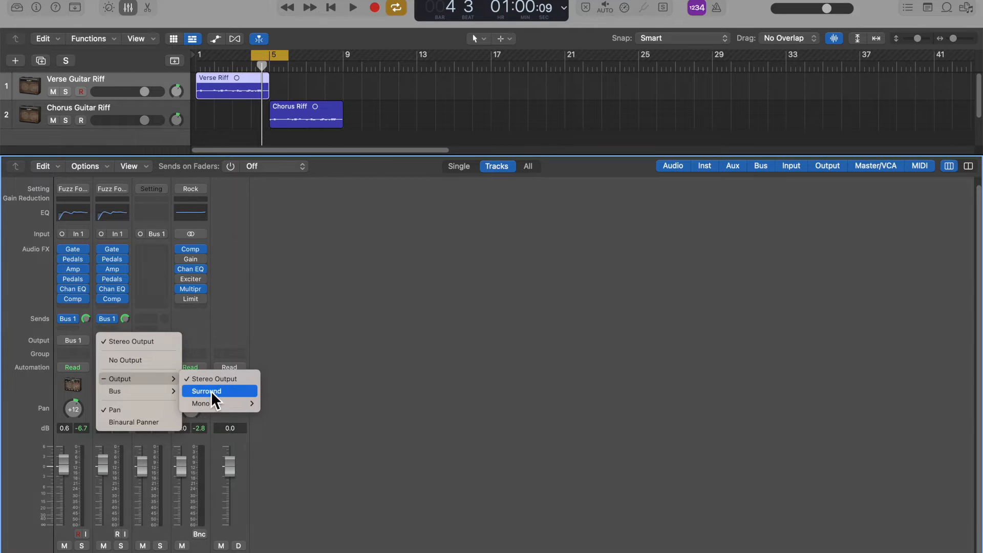
mouse_move(165, 391)
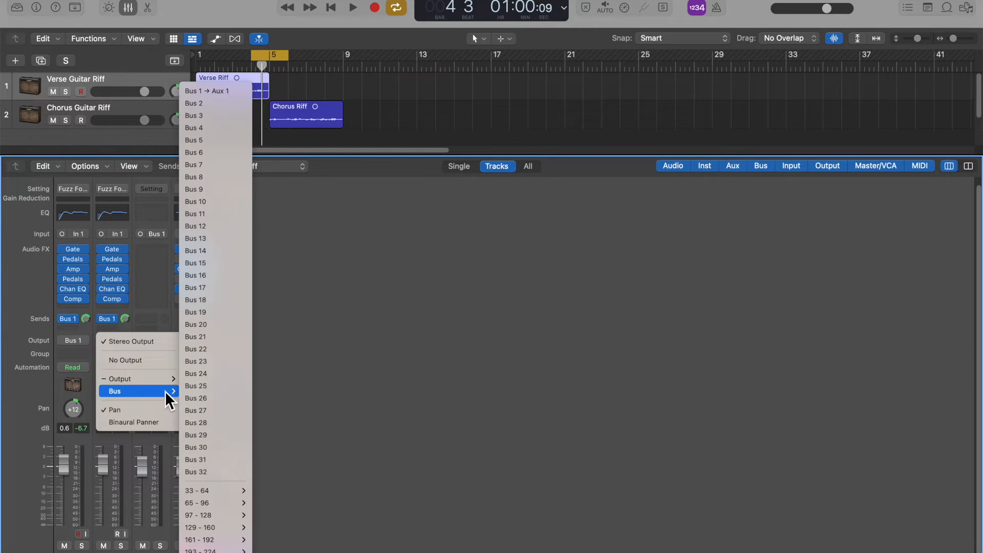
click(227, 92)
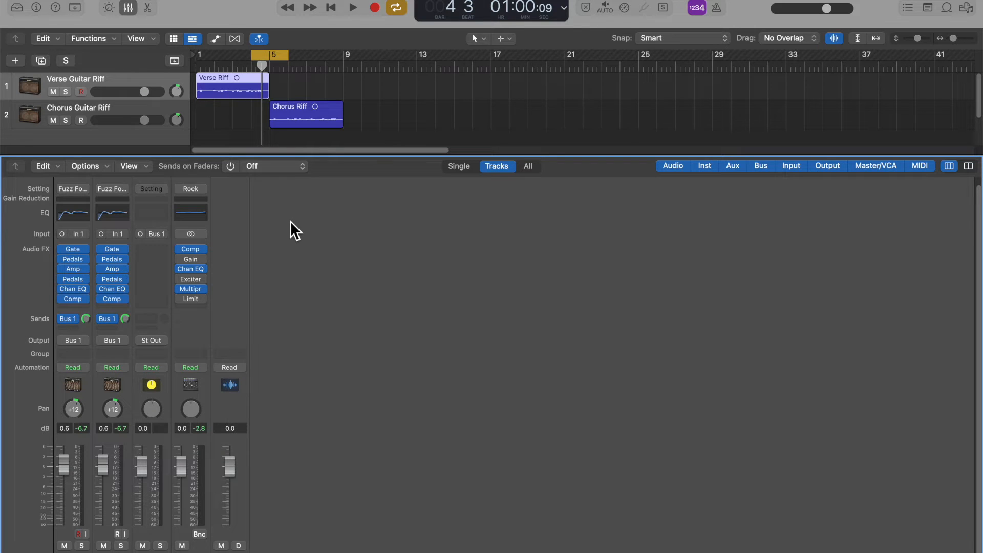
Play the riffs while lowering the Bus 1 aux channel's volume fully, and bring it back up to 0.2 dB.
key(space)
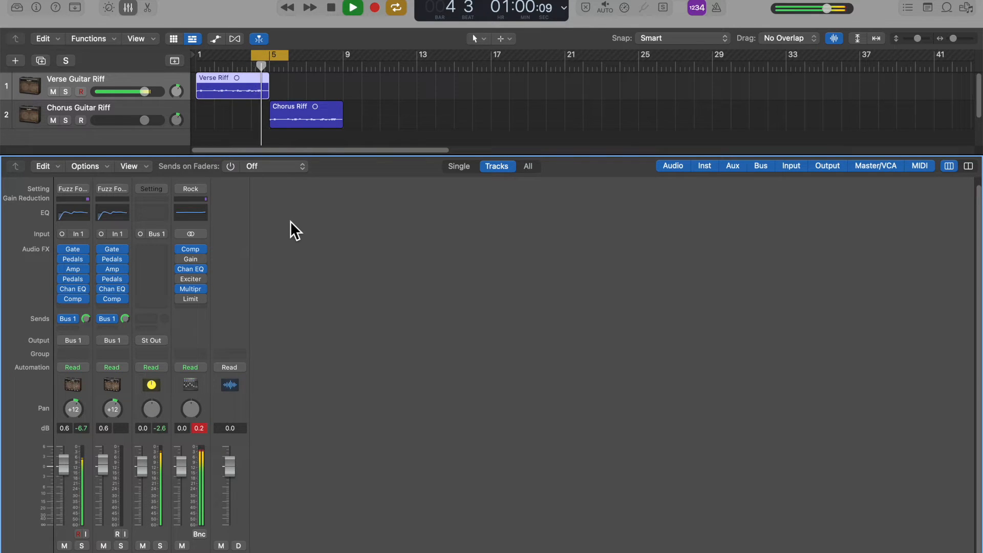
key(space)
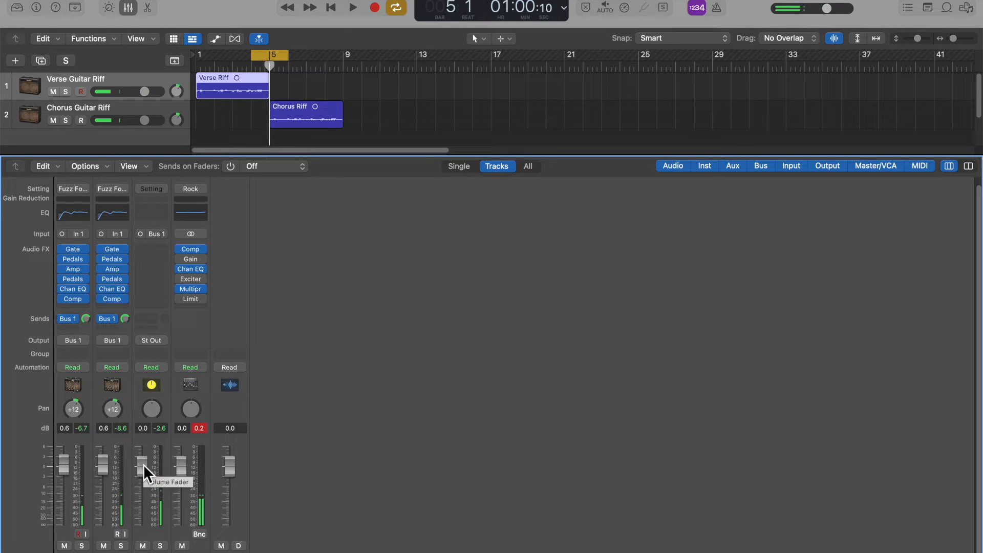
key(space)
drag(143, 465, 143, 525)
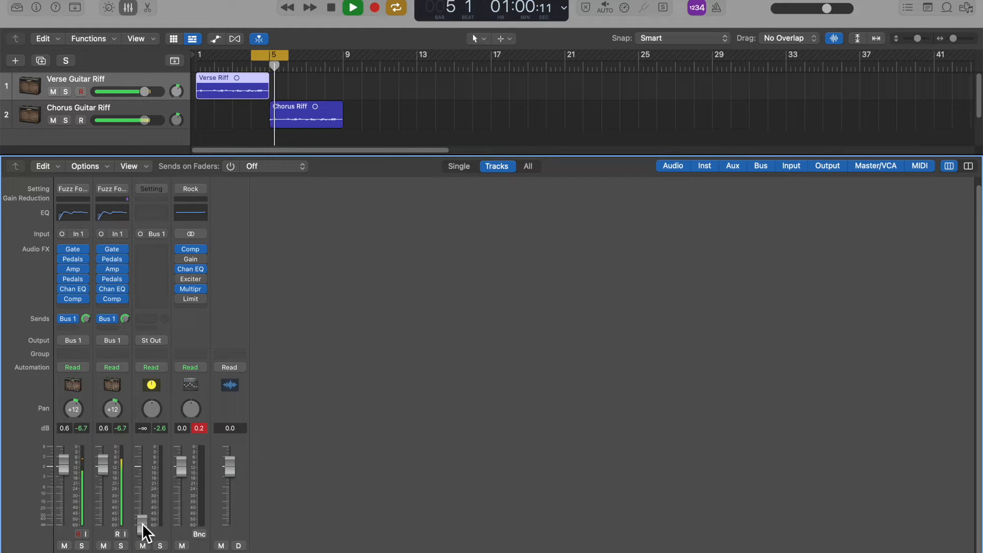
drag(142, 524, 142, 466)
key(space)
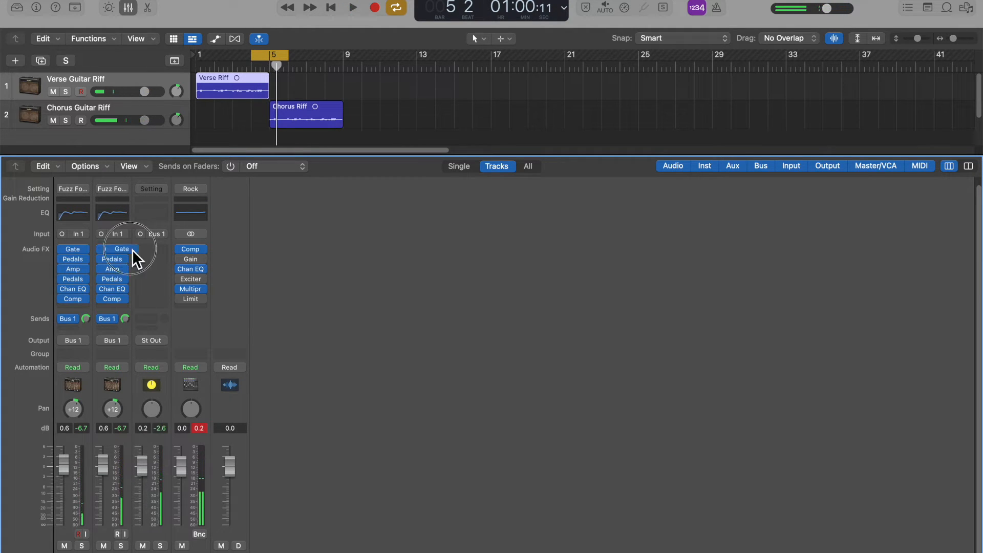
Move the chorus channel's whole effects chain onto the Bus 1 aux channel and bypass every effect on the verse channel.
drag(109, 264, 154, 302)
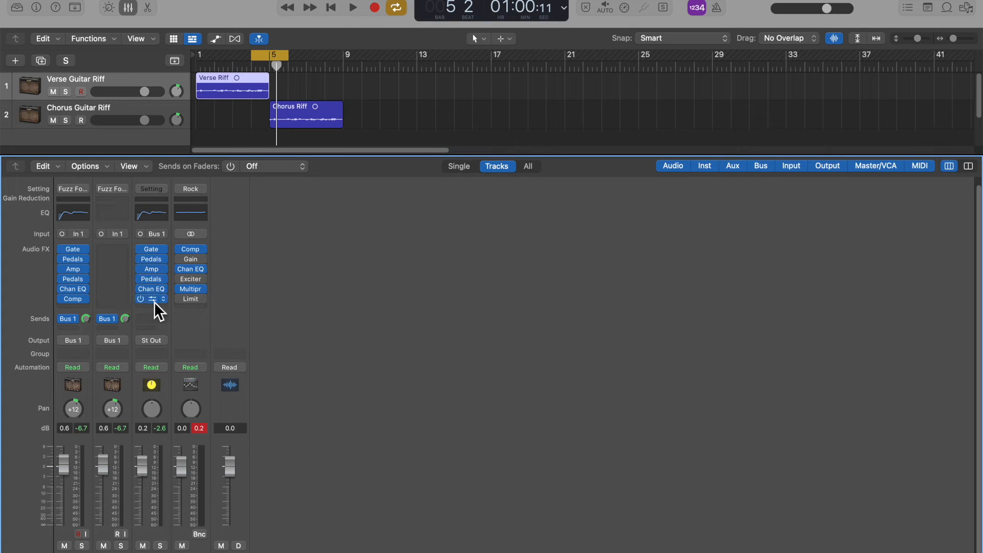
click(62, 259)
click(62, 268)
click(62, 289)
key(space)
click(61, 299)
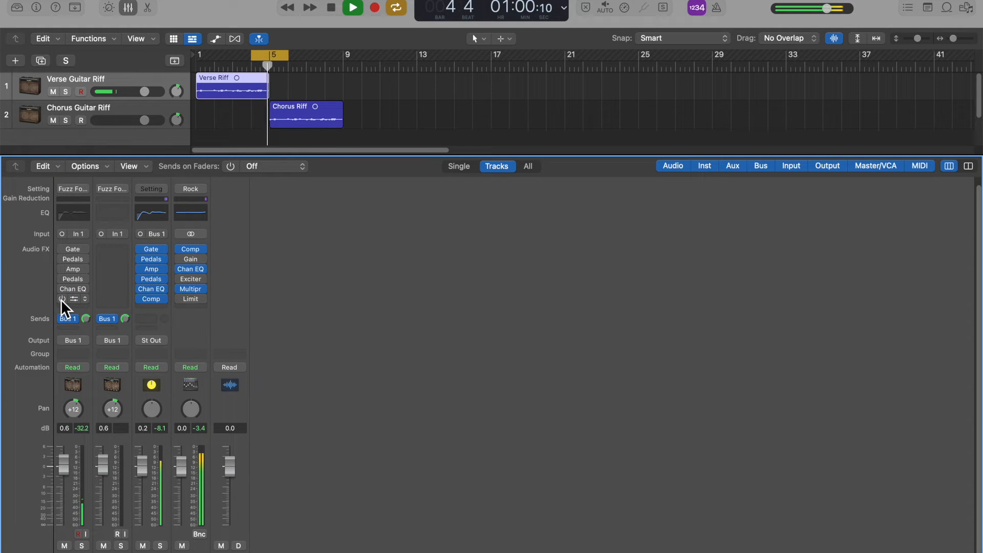
key(space)
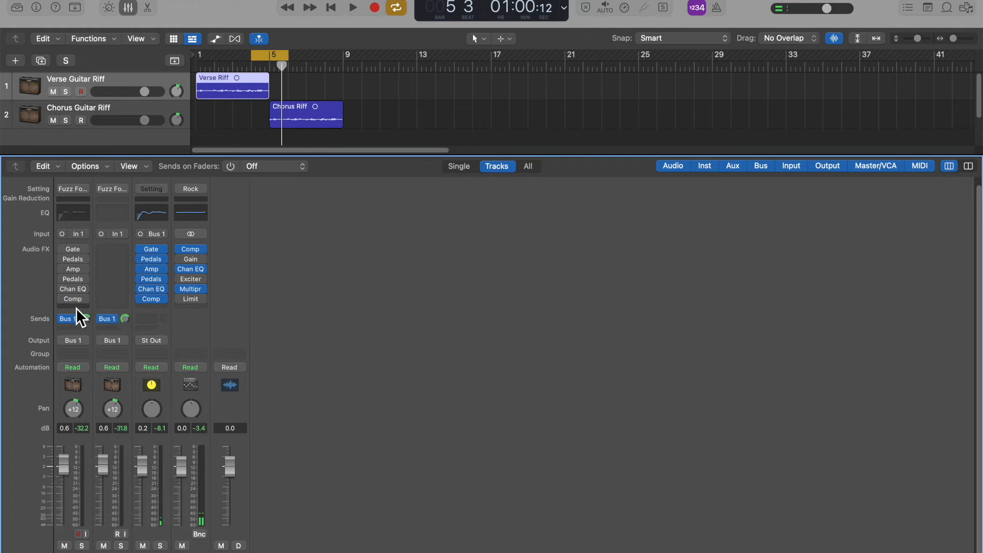
Insert a Phaser from the Modulation effects after the Compressor on the Verse Guitar Riff channel.
click(76, 309)
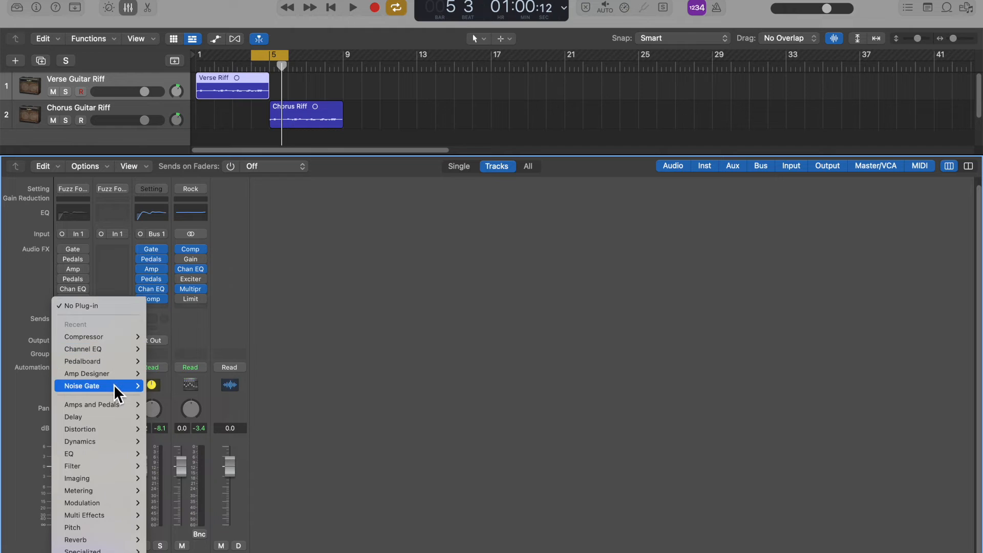
mouse_move(113, 441)
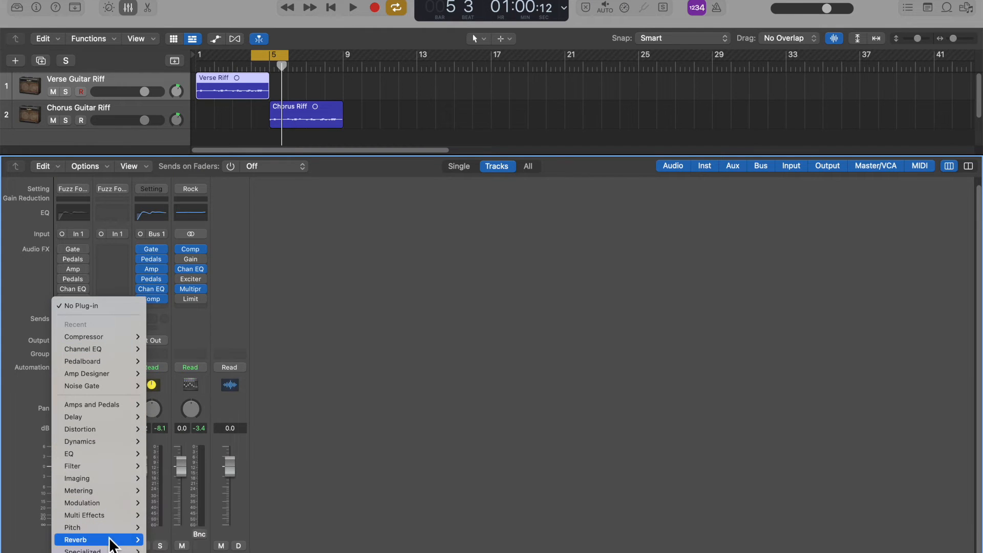
mouse_move(107, 543)
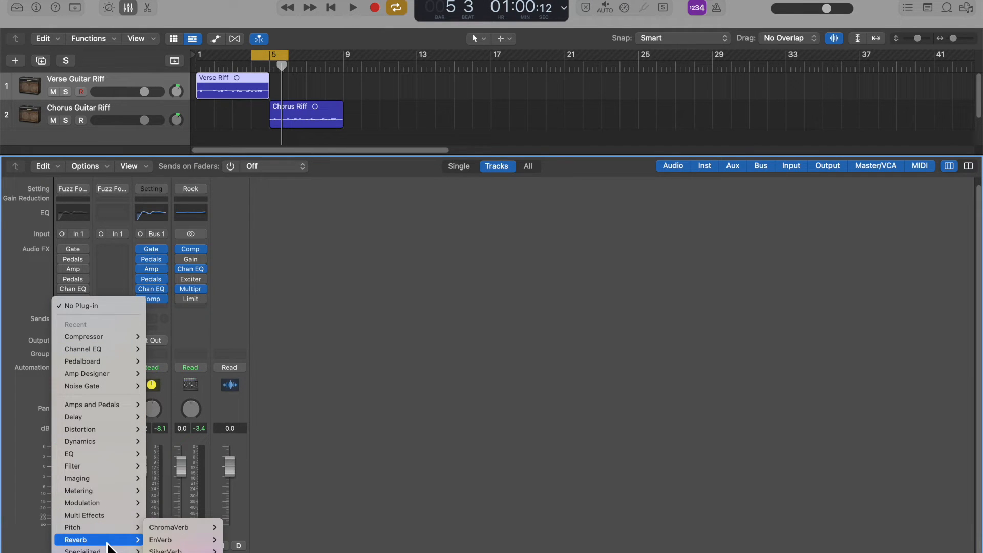
mouse_move(122, 505)
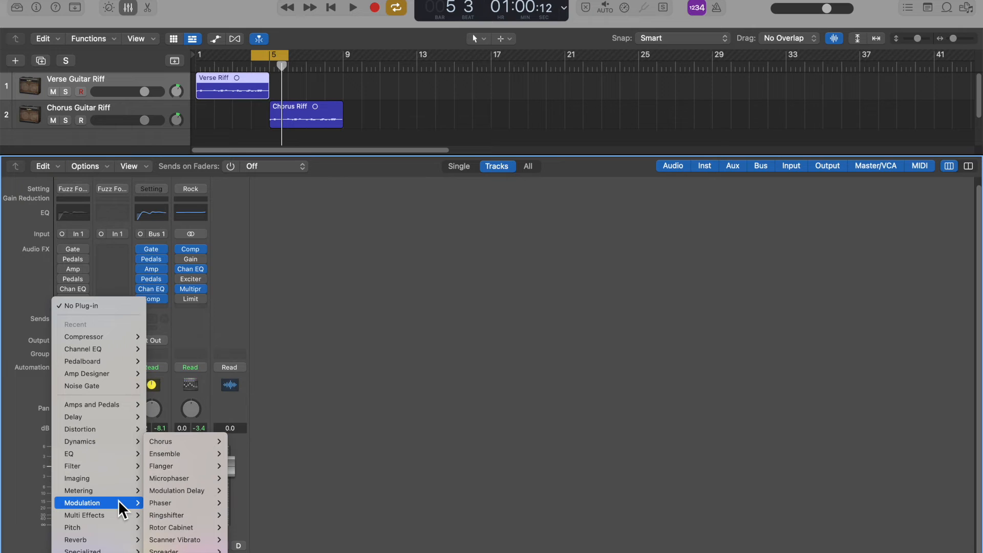
click(164, 503)
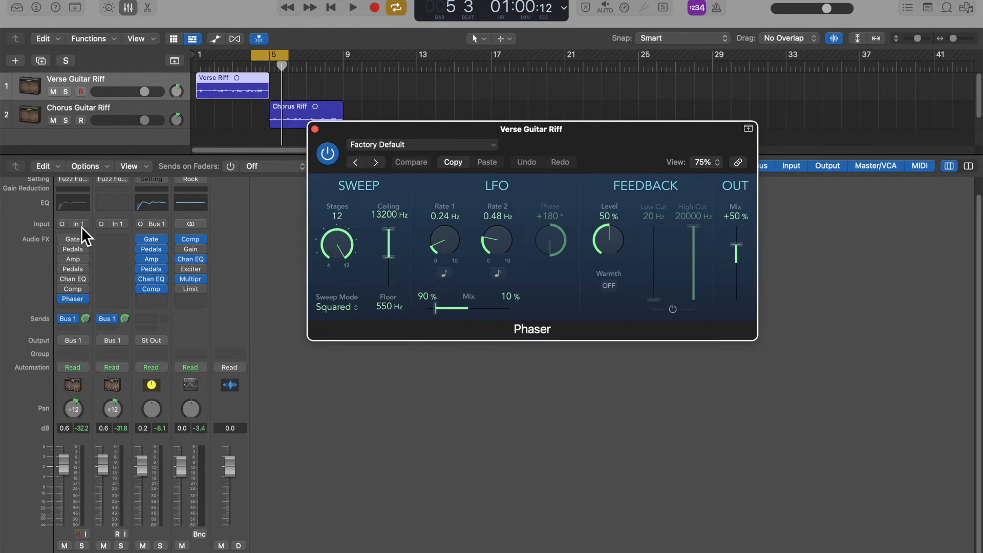
Load the Chewy Phaser preset in the verse channel's Phaser while playing the loop.
key(space)
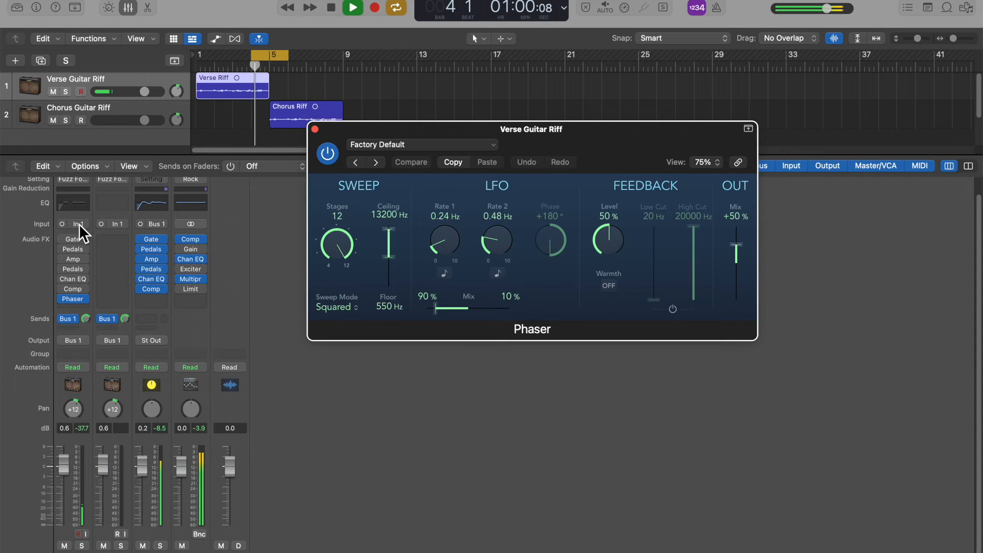
click(397, 146)
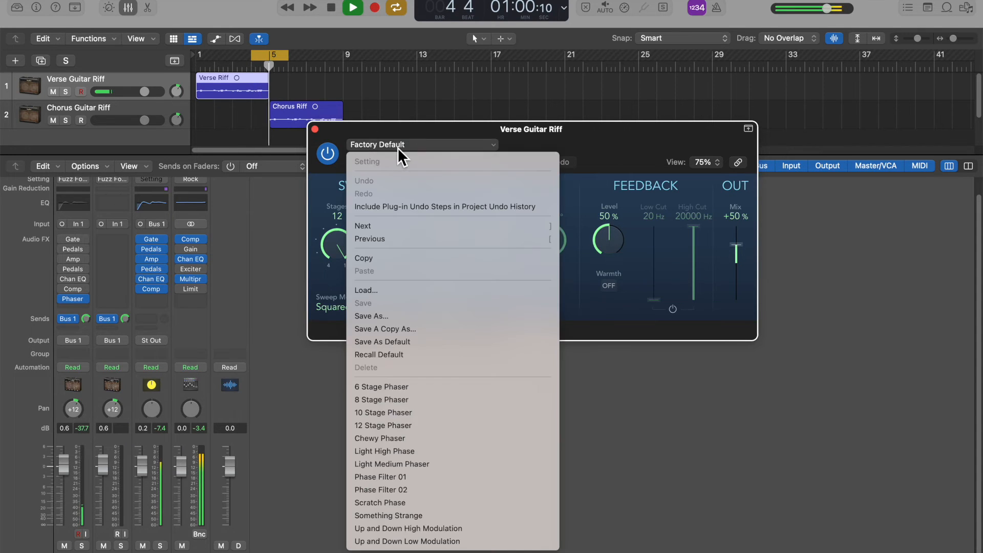
click(412, 439)
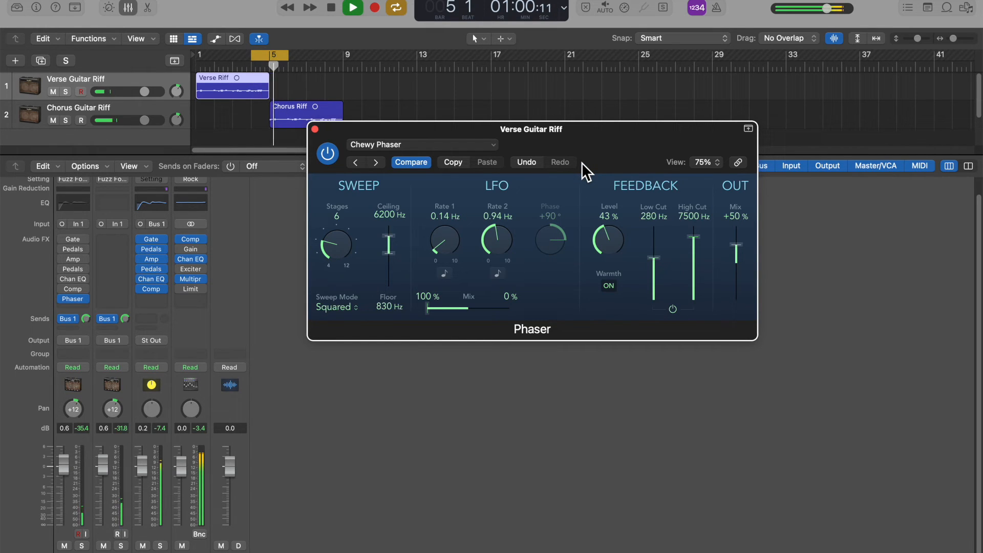
key(space)
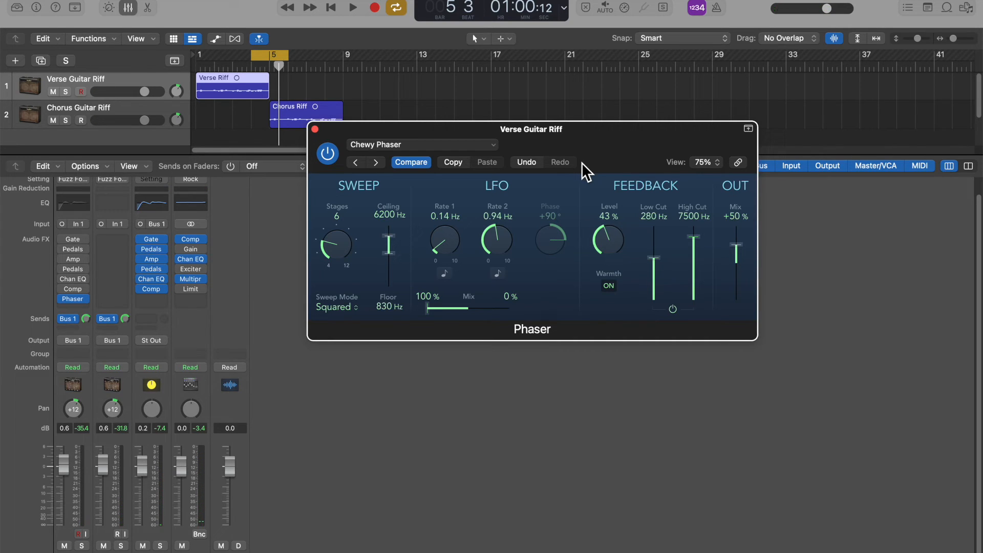
Bypass the verse channel's Phaser and audition a Phaser inserted at the end of the Bus 1 aux channel's effects.
click(328, 154)
click(154, 300)
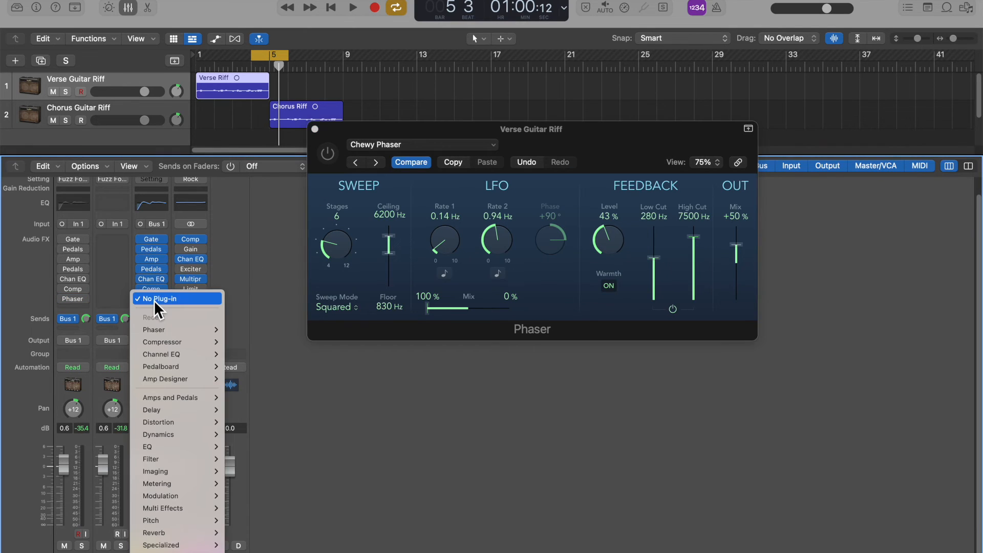
click(179, 328)
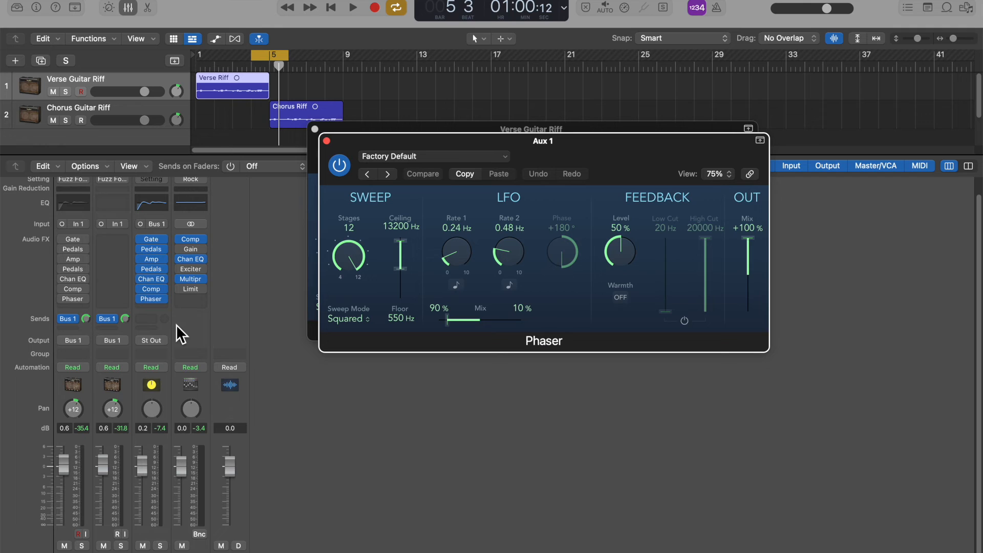
scroll(157, 292, up, 2)
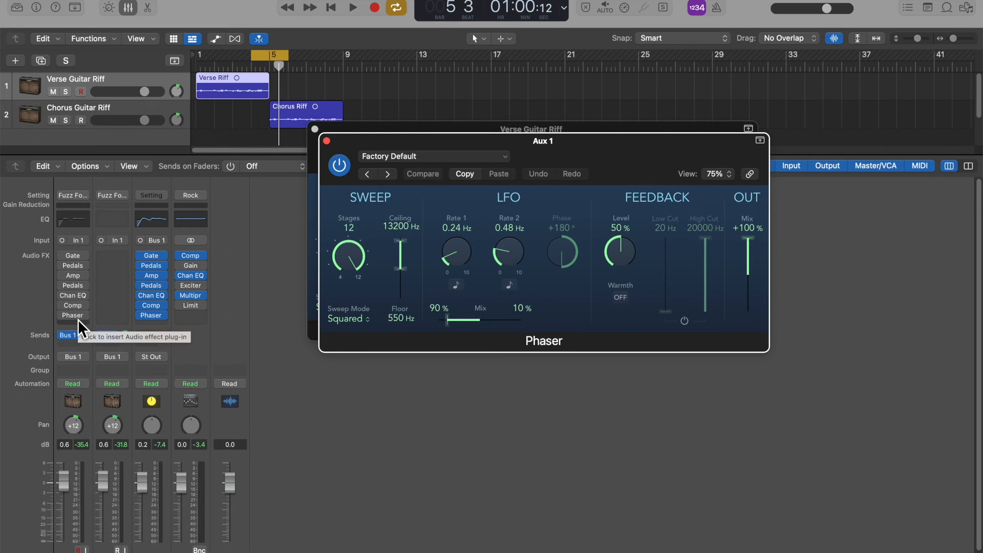
key(space)
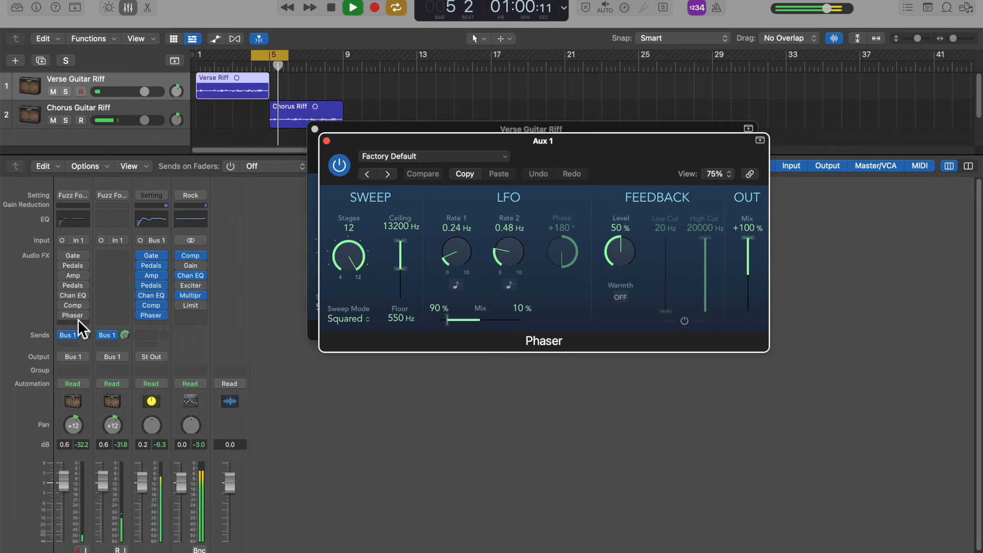
key(space)
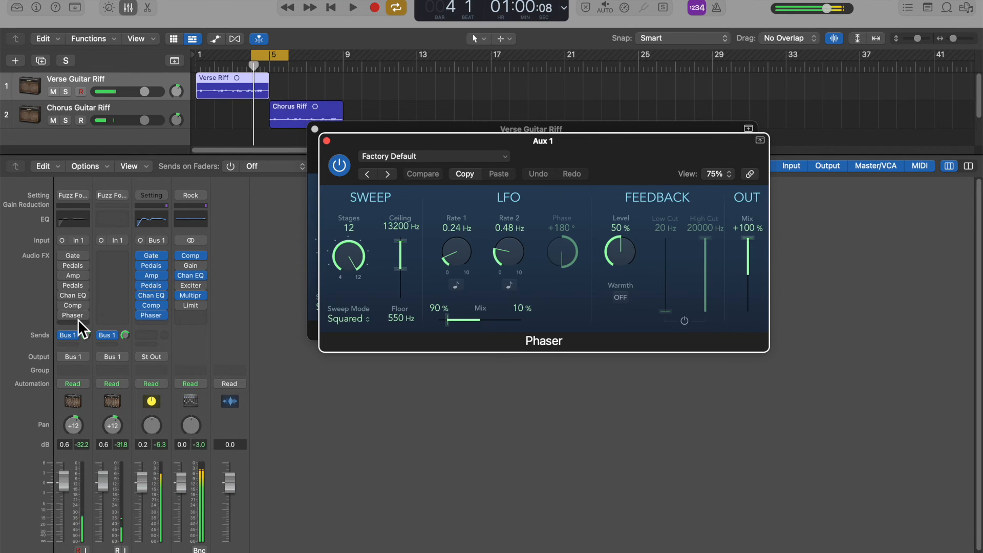
Bypass the aux channel's Phaser and audition the loop with the verse channel's Phaser enabled instead, with both plug-in windows closed.
click(326, 142)
click(316, 131)
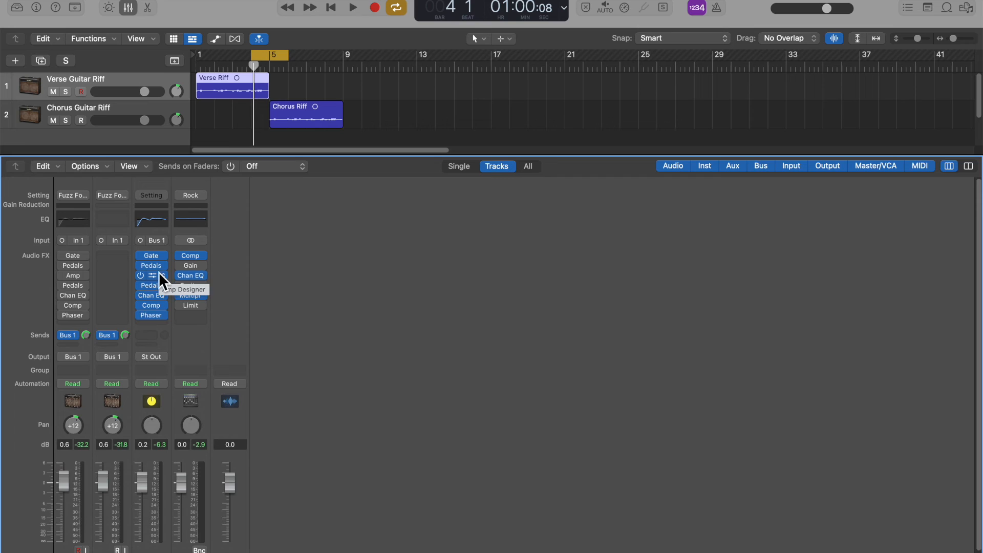
click(140, 315)
click(62, 317)
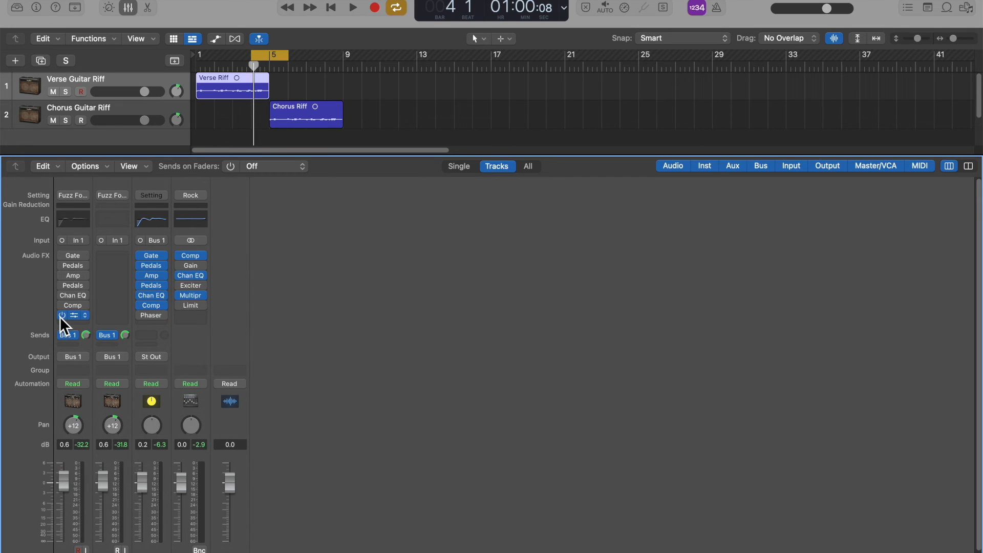
key(space)
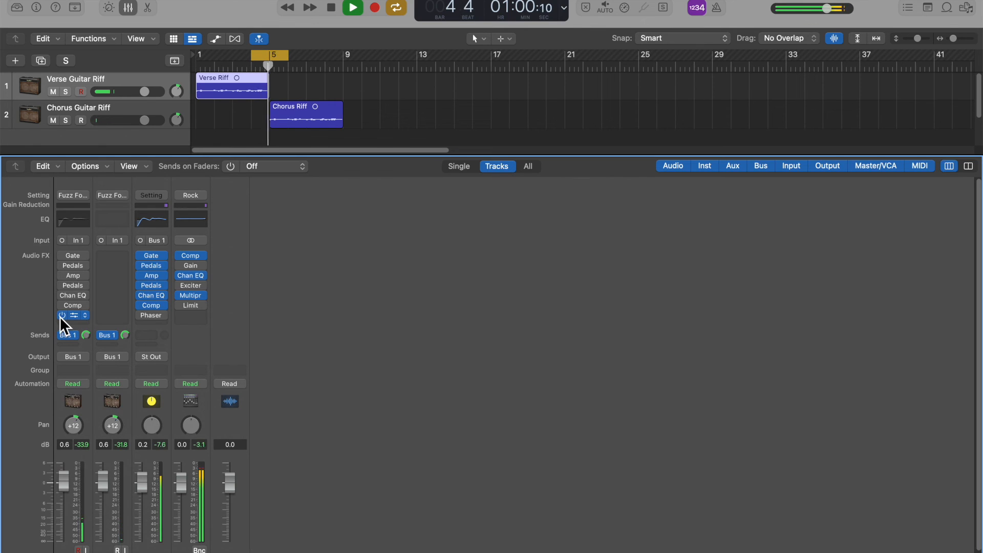
key(space)
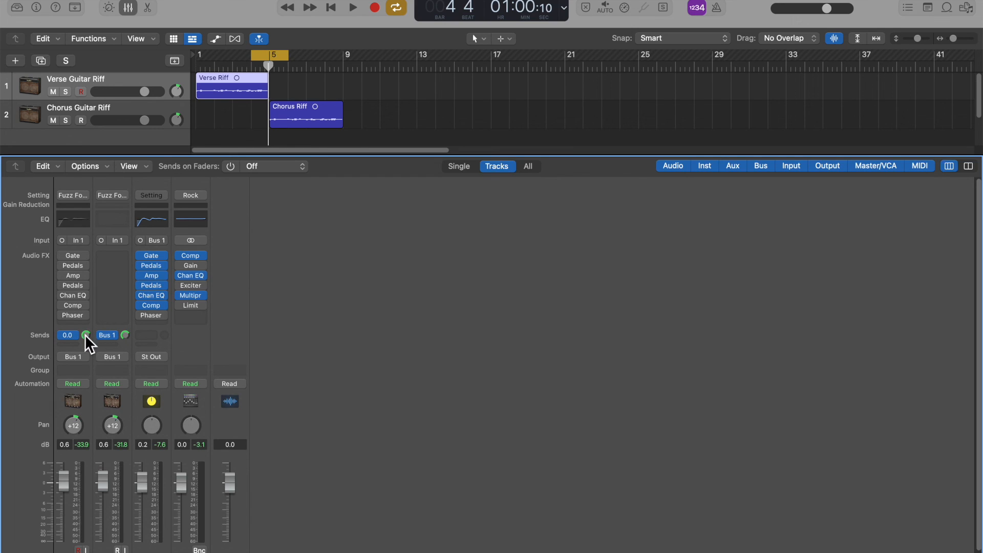
drag(125, 336, 125, 333)
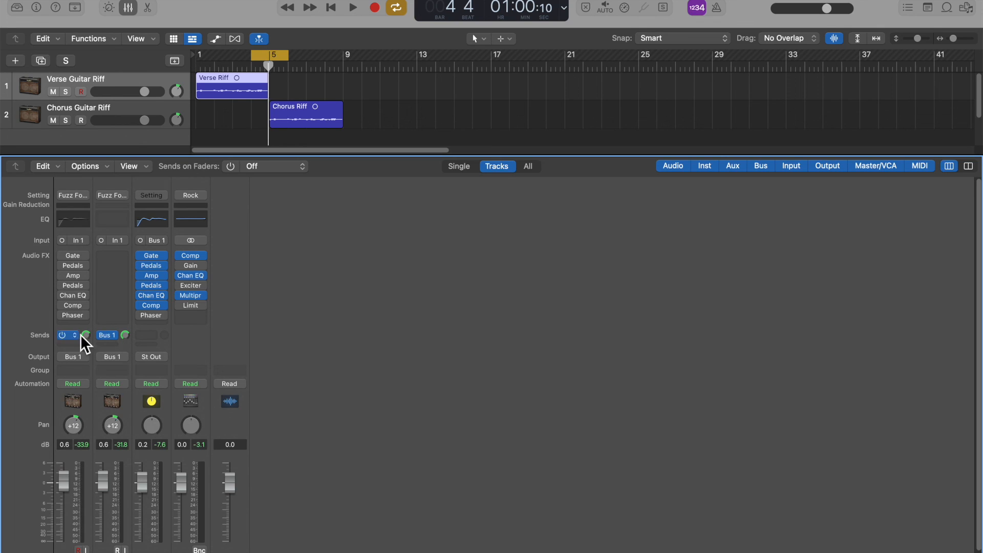